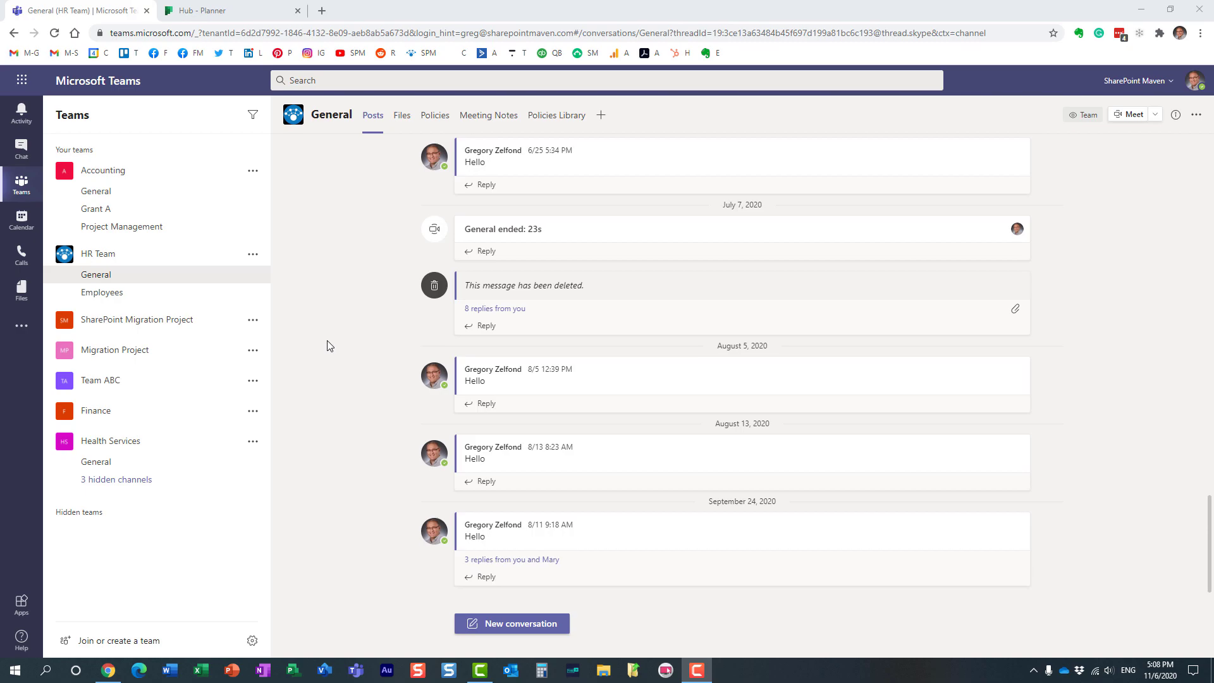
# Switch to Planner, view the HR Team plan's board, and return to Teams
pyautogui.click(227, 11)
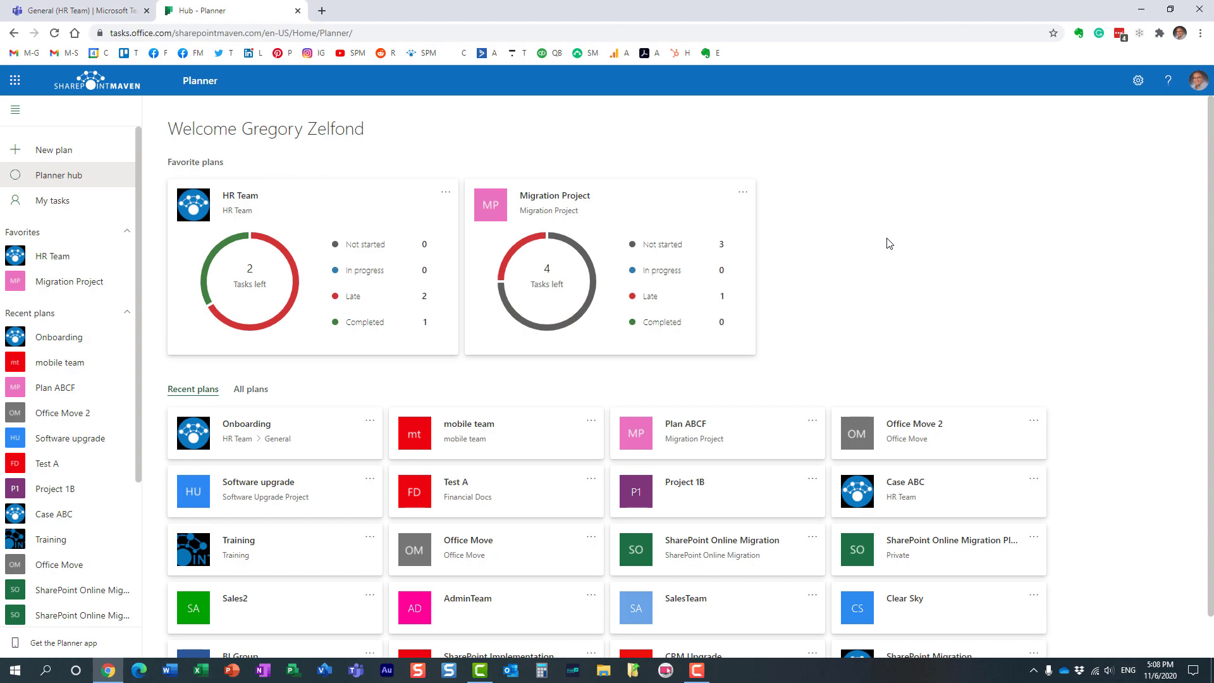
pyautogui.click(60, 256)
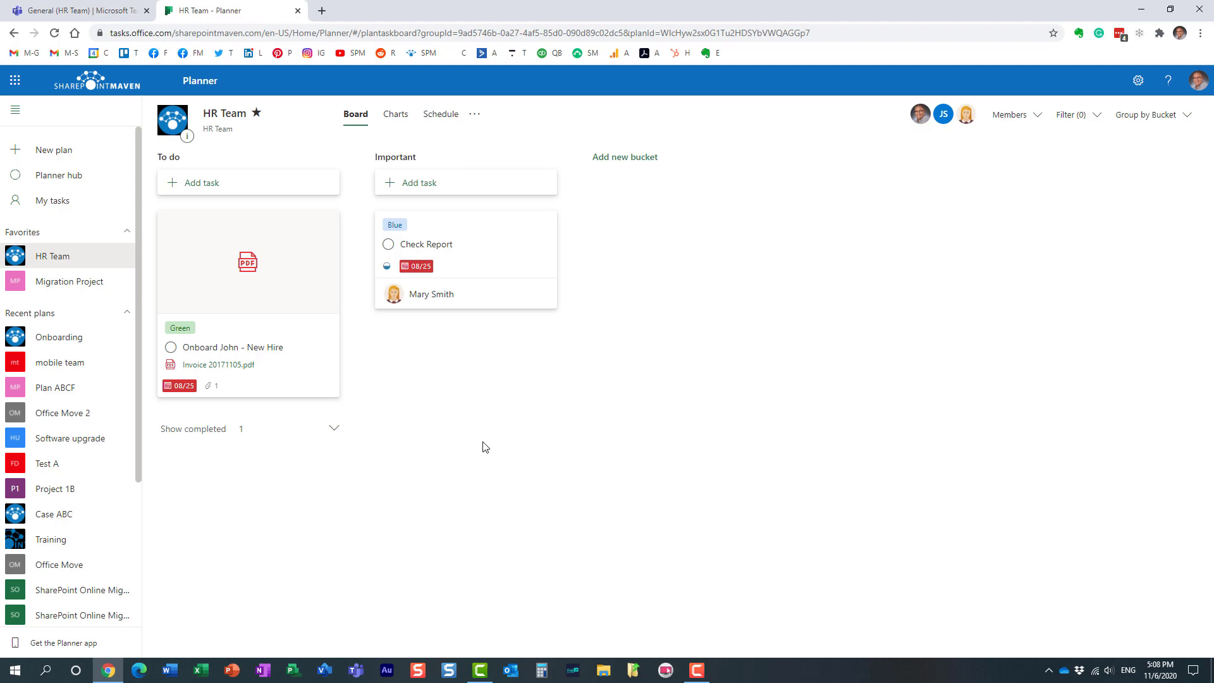
pyautogui.click(95, 11)
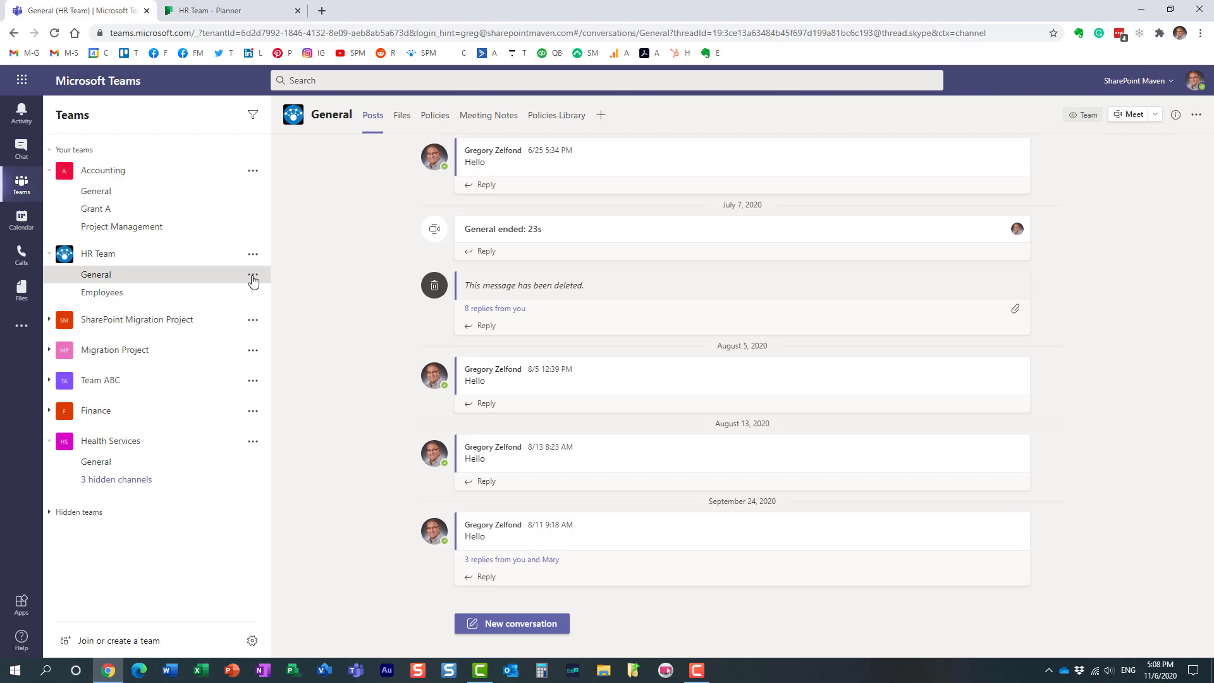
# Start adding a tab to the HR Team's General channel, search for "planner" and choose the Planner app
pyautogui.click(601, 119)
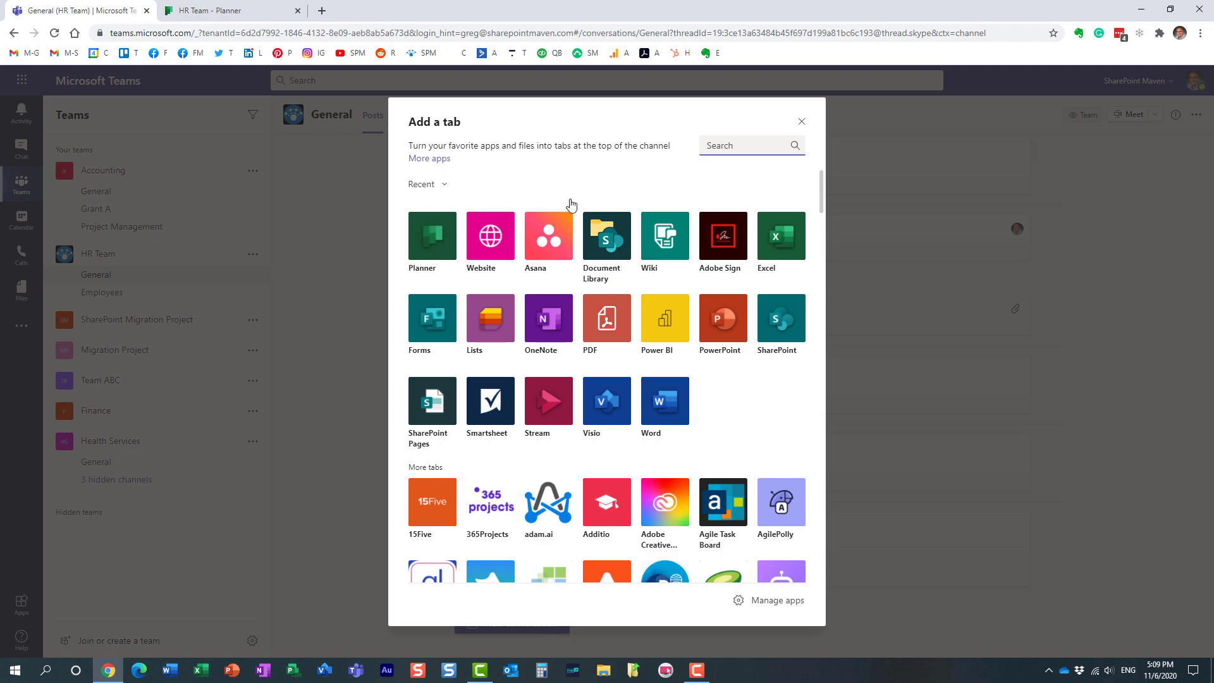
pyautogui.click(732, 144)
pyautogui.write('planne')
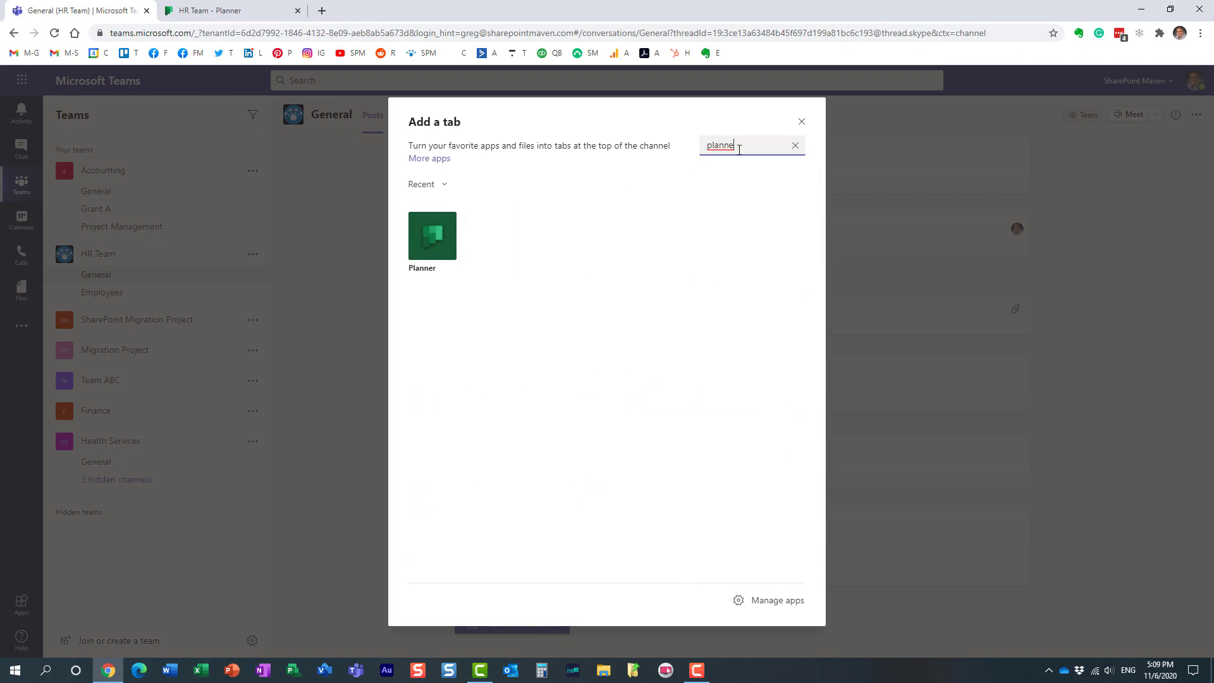
pyautogui.write('r')
pyautogui.click(441, 241)
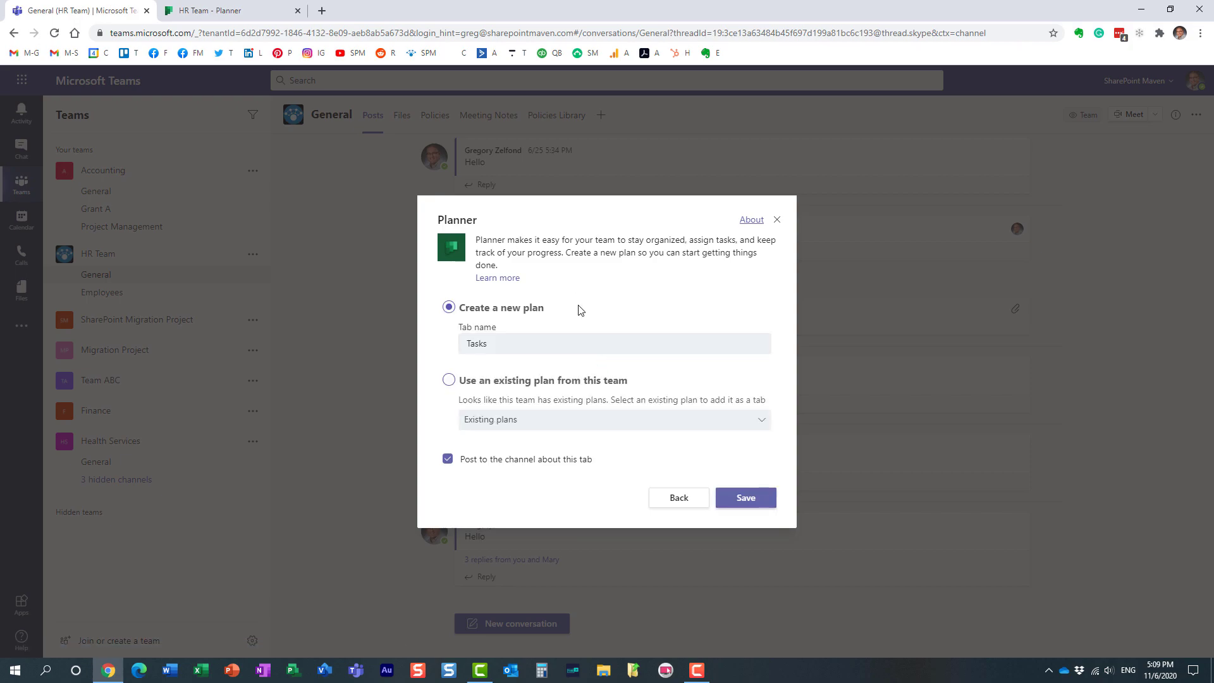
# Name the tab for a new plan "Brand New Plan"
pyautogui.moveTo(501, 342); pyautogui.dragTo(464, 337)
pyautogui.write('Bran')
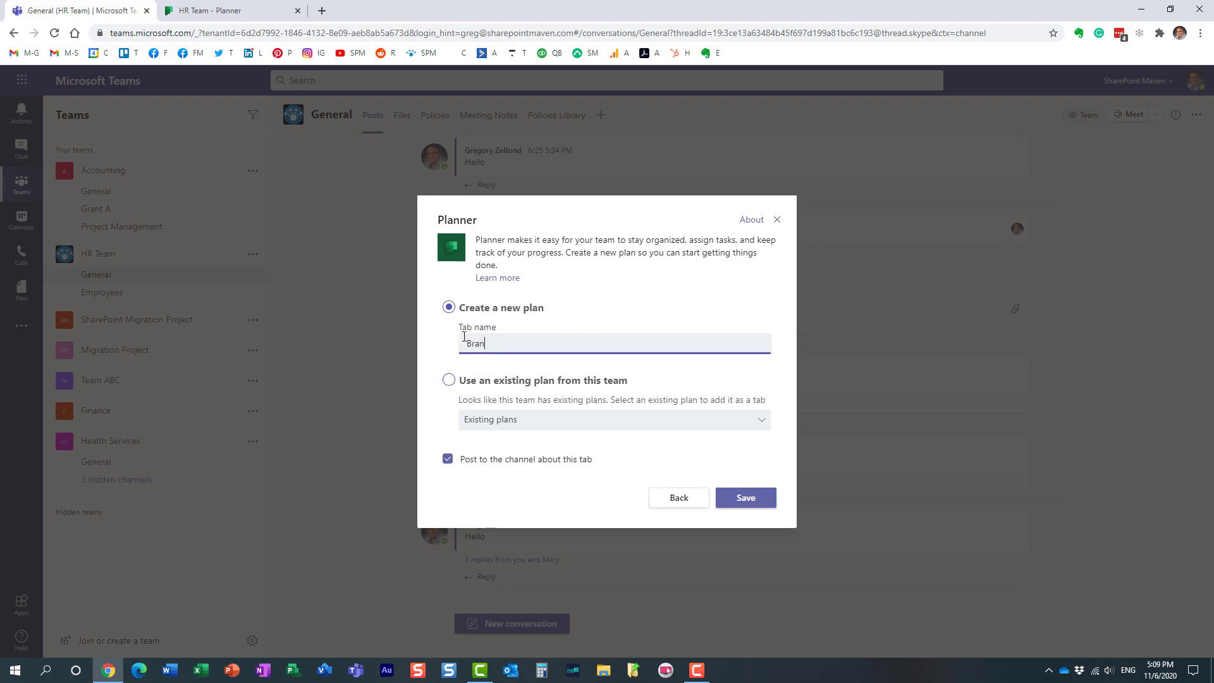
pyautogui.write('d New Plan')
# Choose to use an existing plan from this team, look at the Onboarding plan in Planner, and return to Teams
pyautogui.click(448, 381)
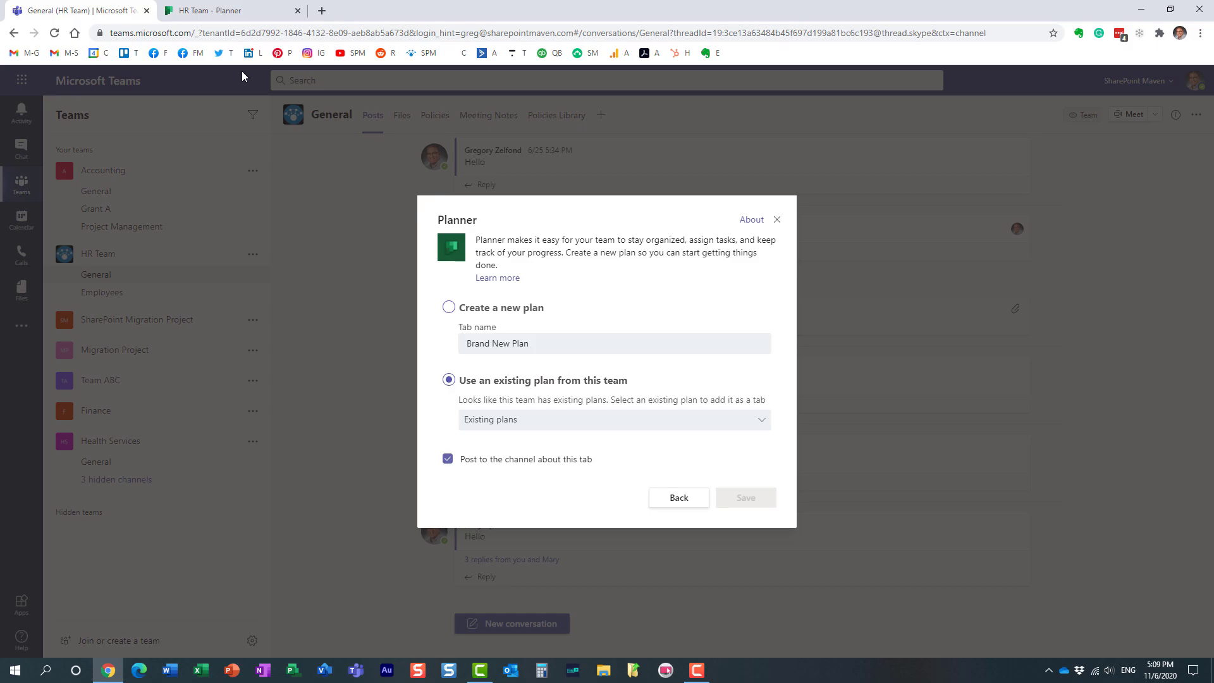
pyautogui.click(238, 12)
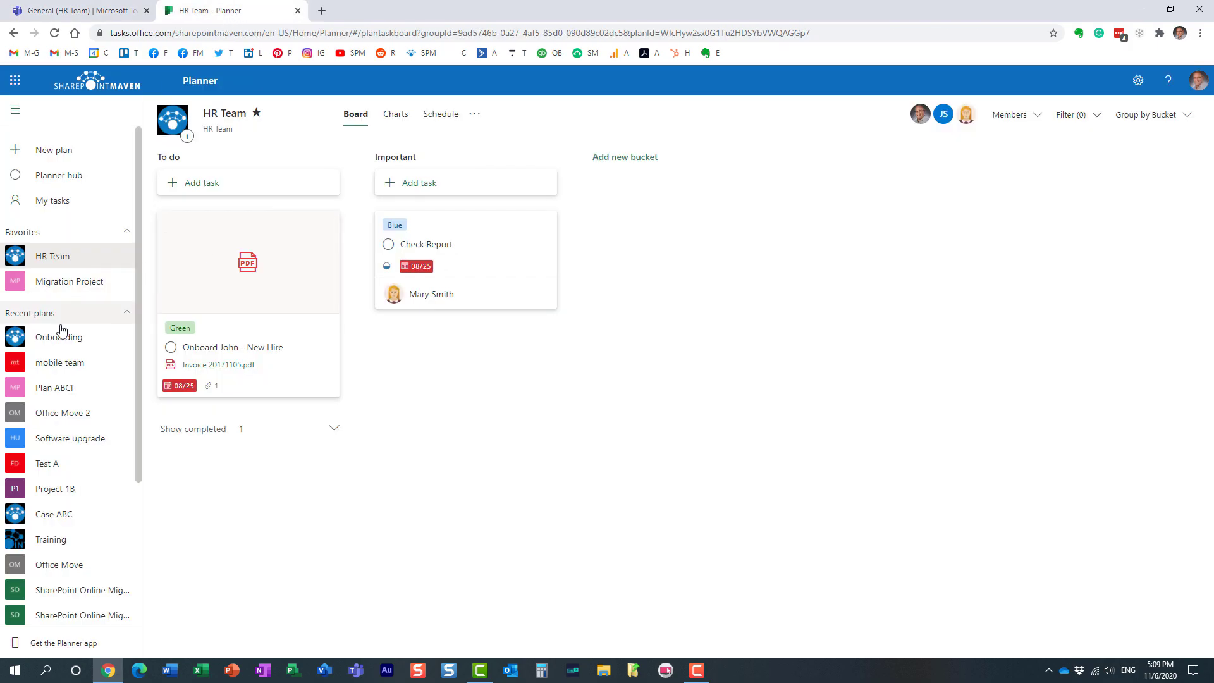
pyautogui.click(59, 339)
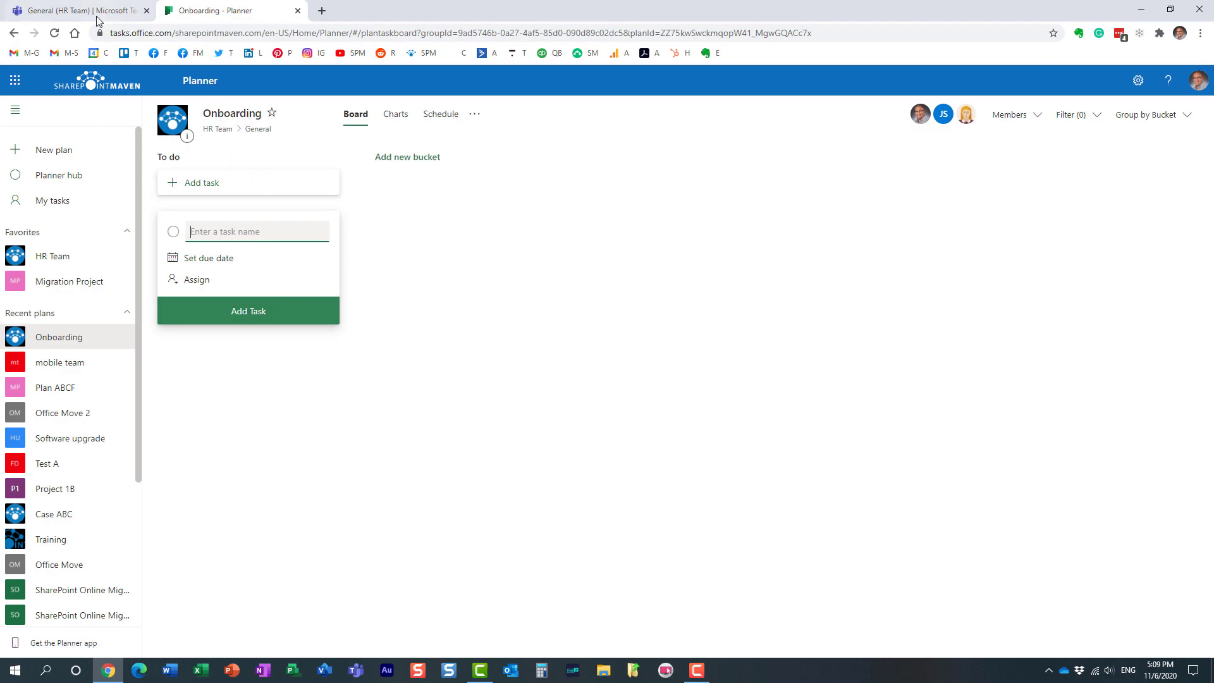
pyautogui.click(73, 11)
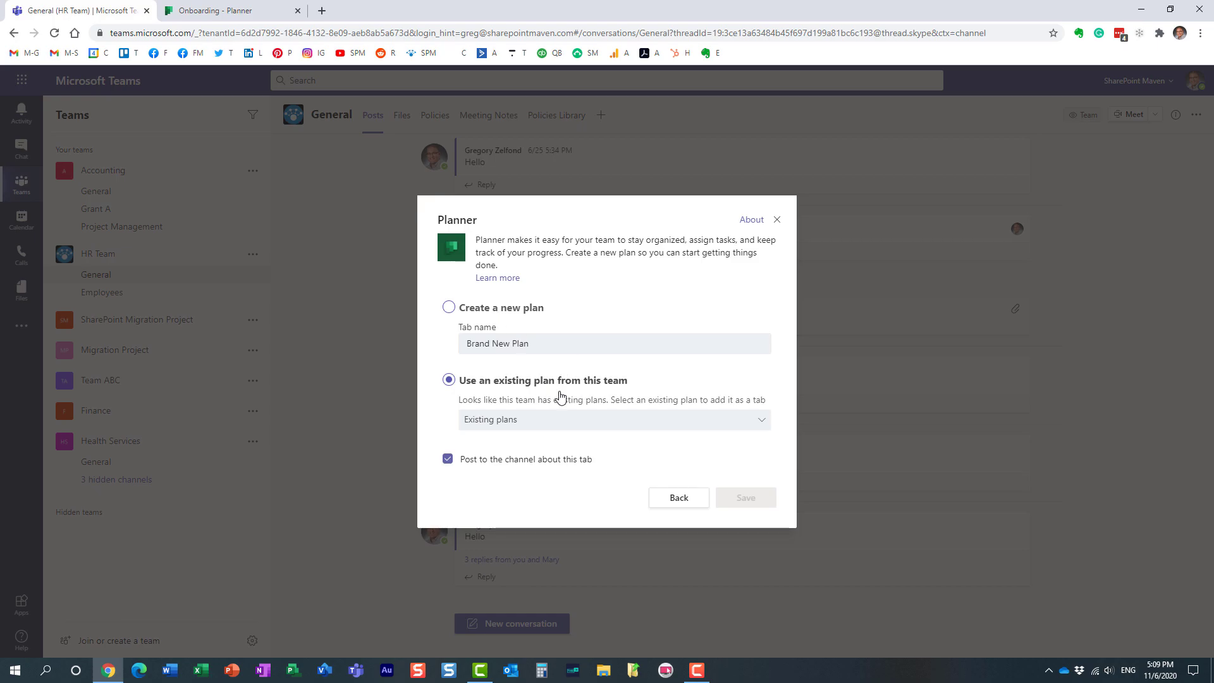
# Select the existing Onboarding plan and save it as a tab in the General channel
pyautogui.click(506, 420)
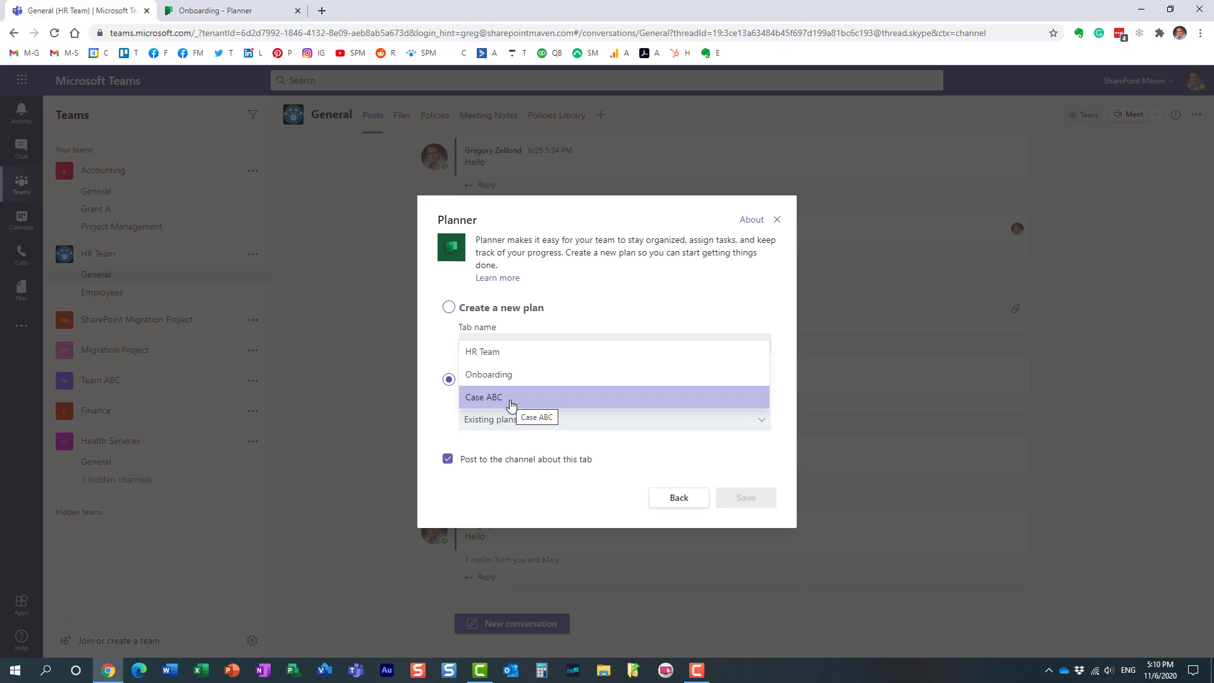
pyautogui.click(500, 377)
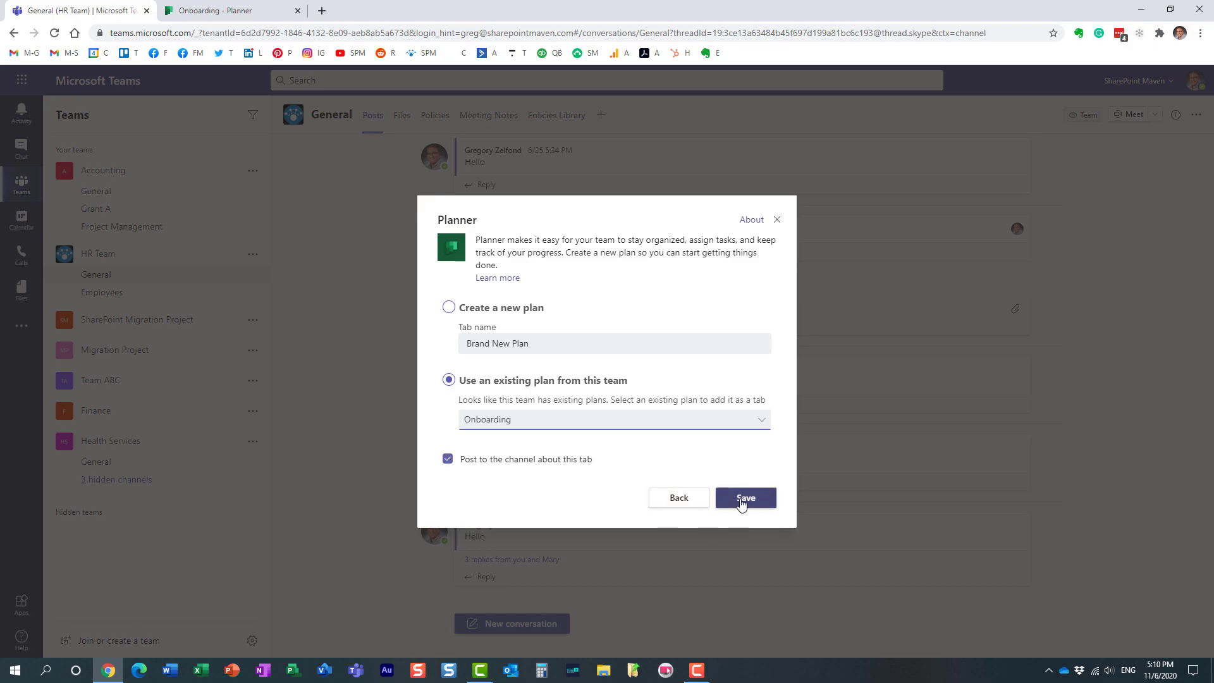
pyautogui.click(743, 501)
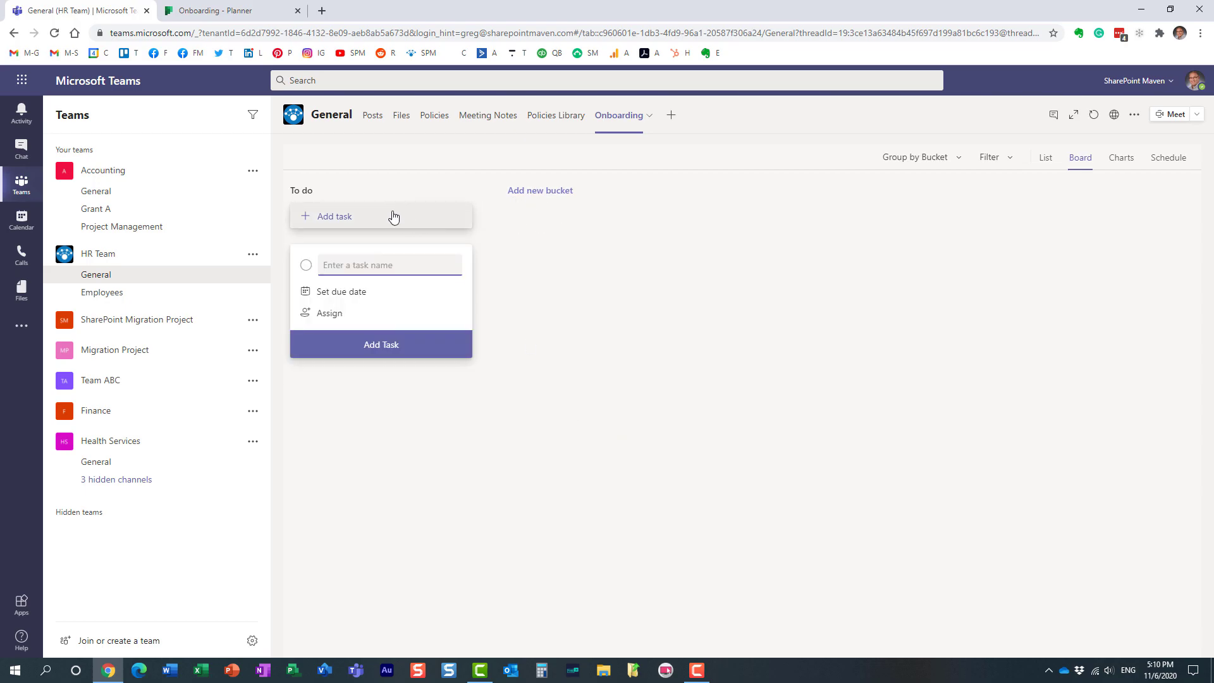
# Add a task named "New Task" to the To do bucket of the Onboarding plan
pyautogui.click(332, 218)
pyautogui.click(342, 225)
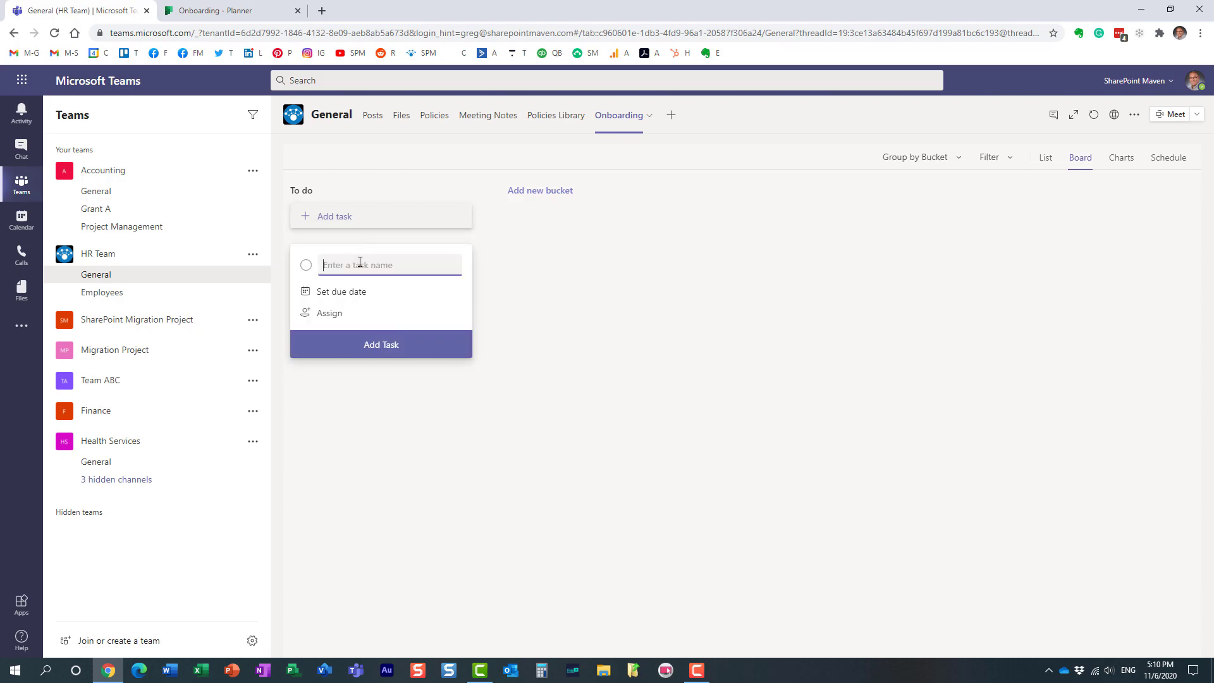
pyautogui.write('New Task')
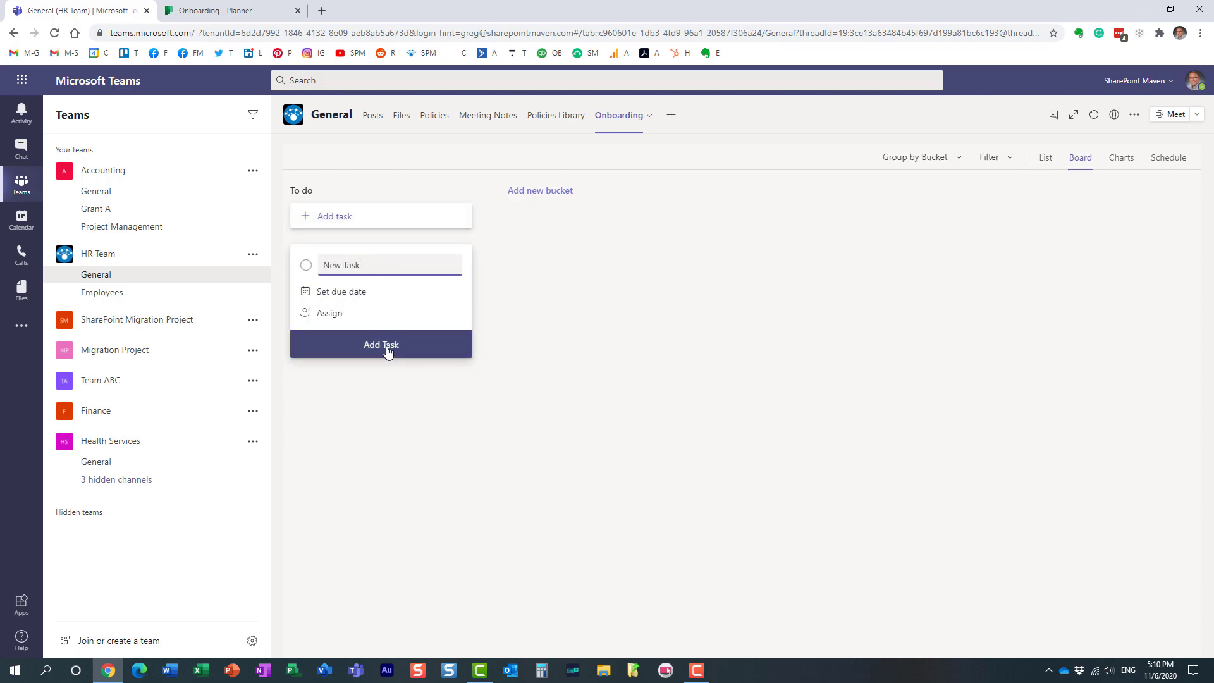
pyautogui.click(386, 351)
pyautogui.click(588, 330)
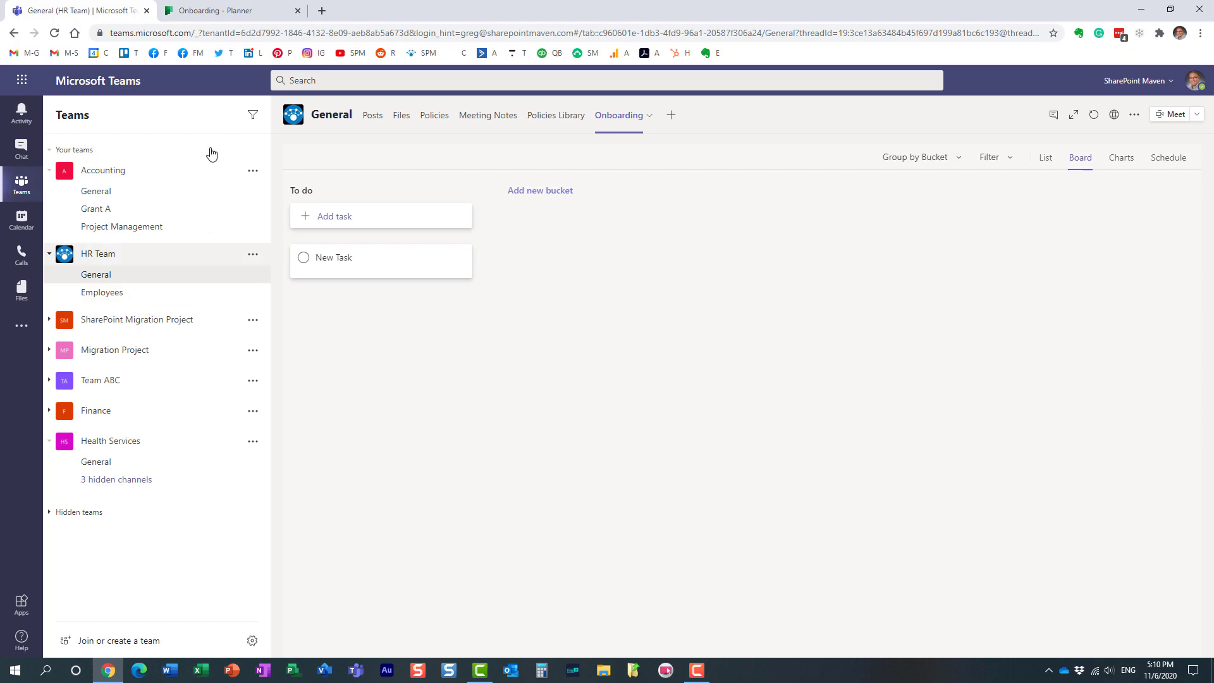
# Switch to Planner and reload the Onboarding board by way of the HR Team plan to check for the added task
pyautogui.click(219, 11)
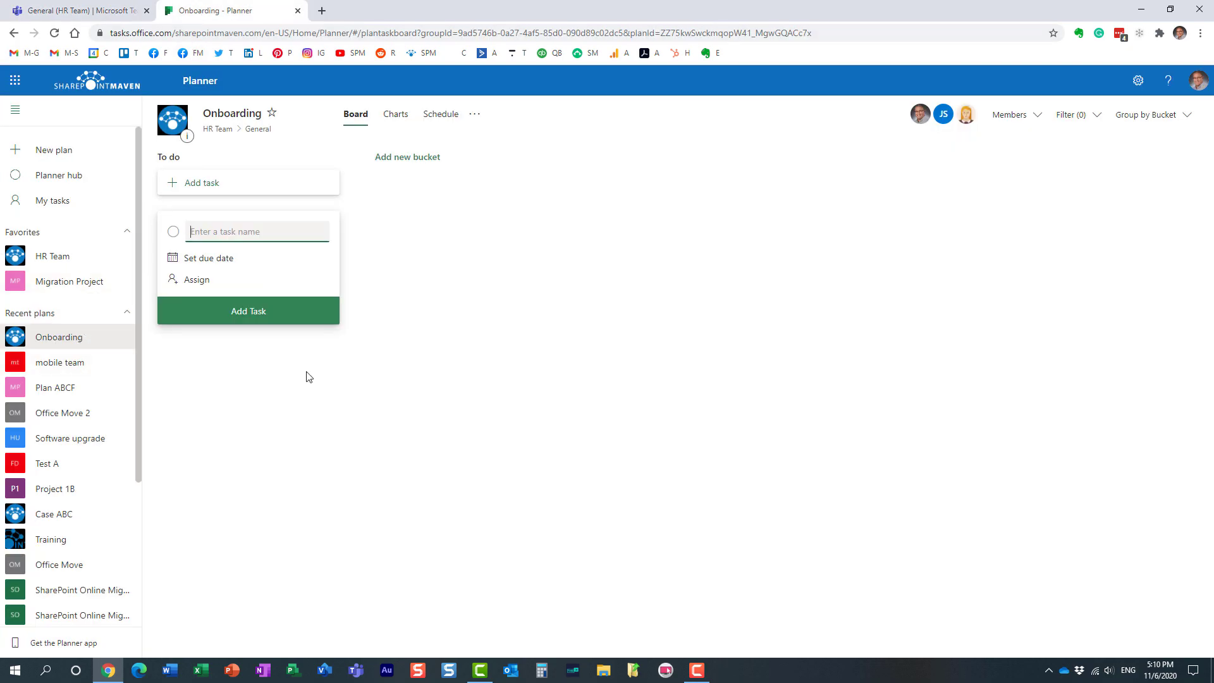
pyautogui.click(359, 387)
pyautogui.click(49, 259)
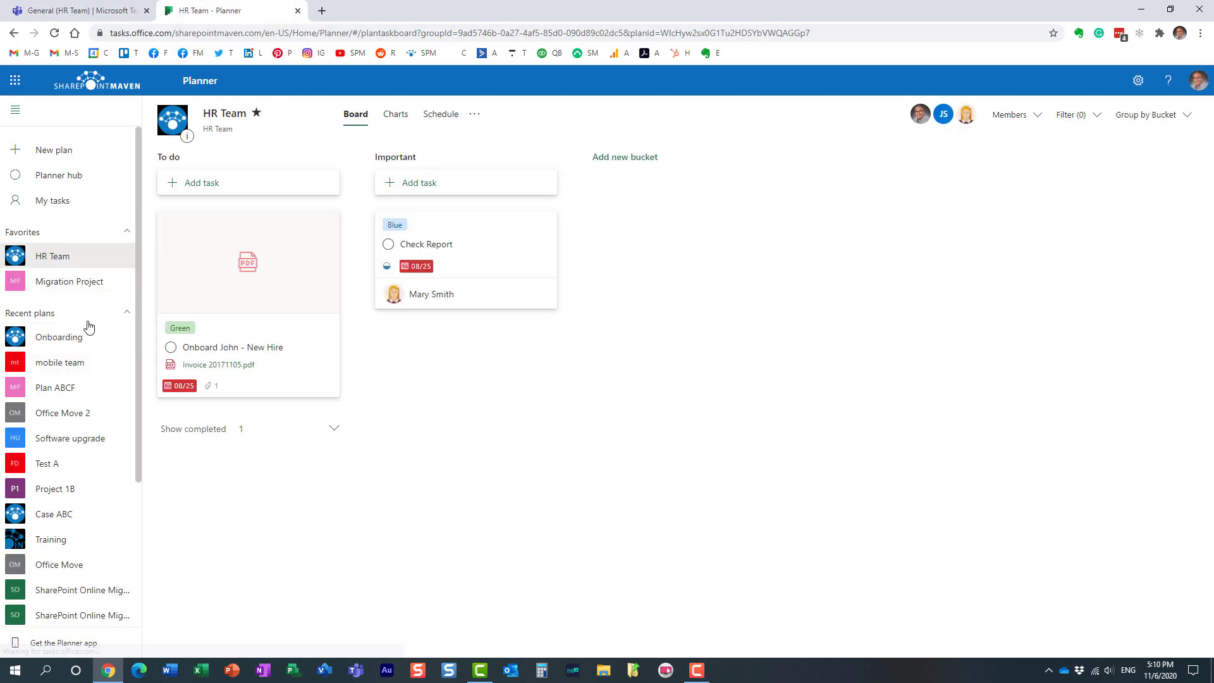
pyautogui.click(75, 338)
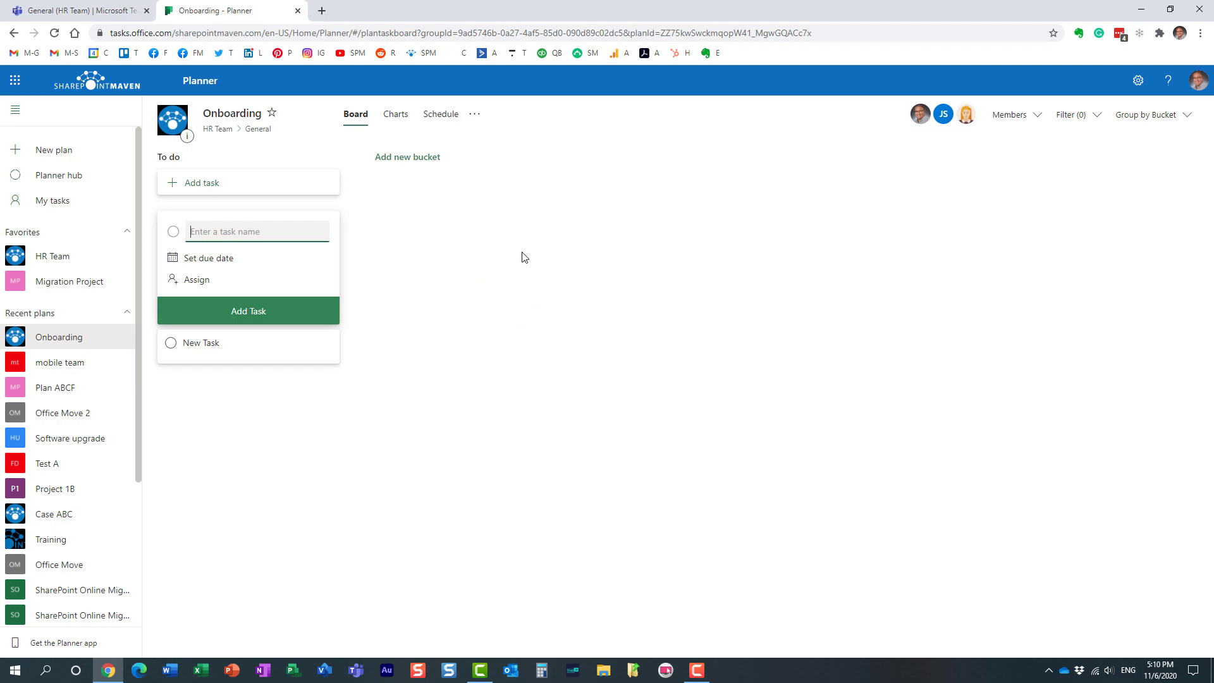
# Switch back to Teams and examine the Onboarding plan's charts, task list and task status options, ending on its board
pyautogui.click(113, 11)
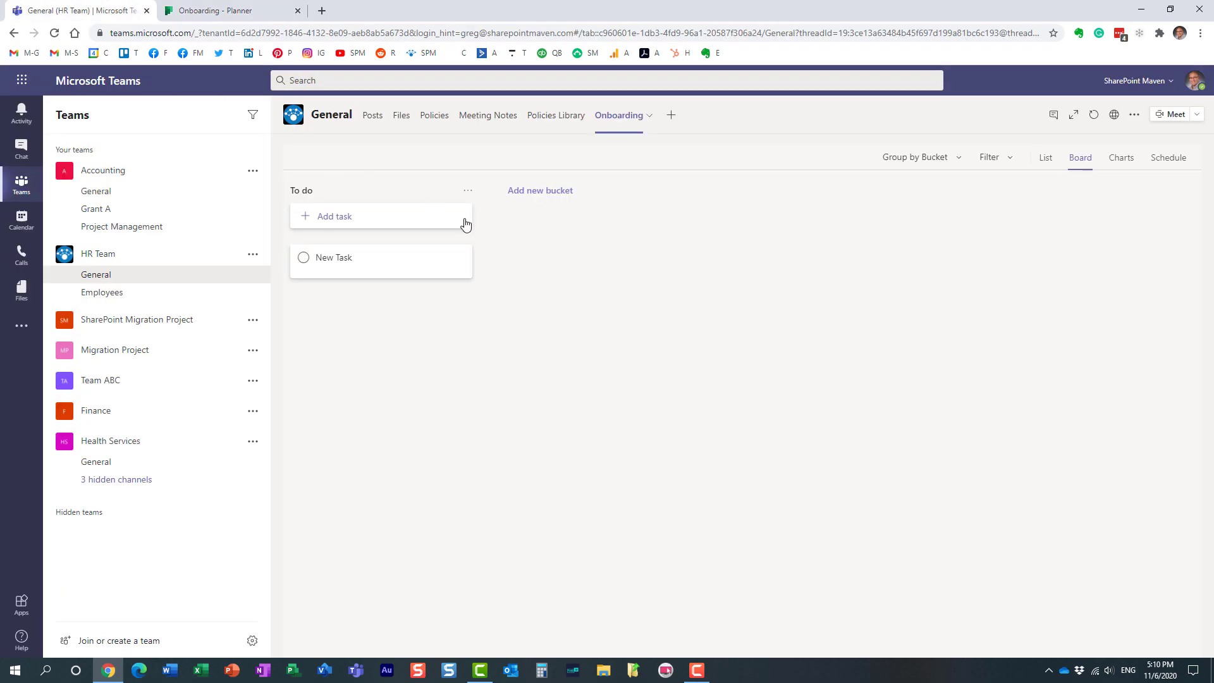
pyautogui.click(1118, 161)
pyautogui.click(1047, 160)
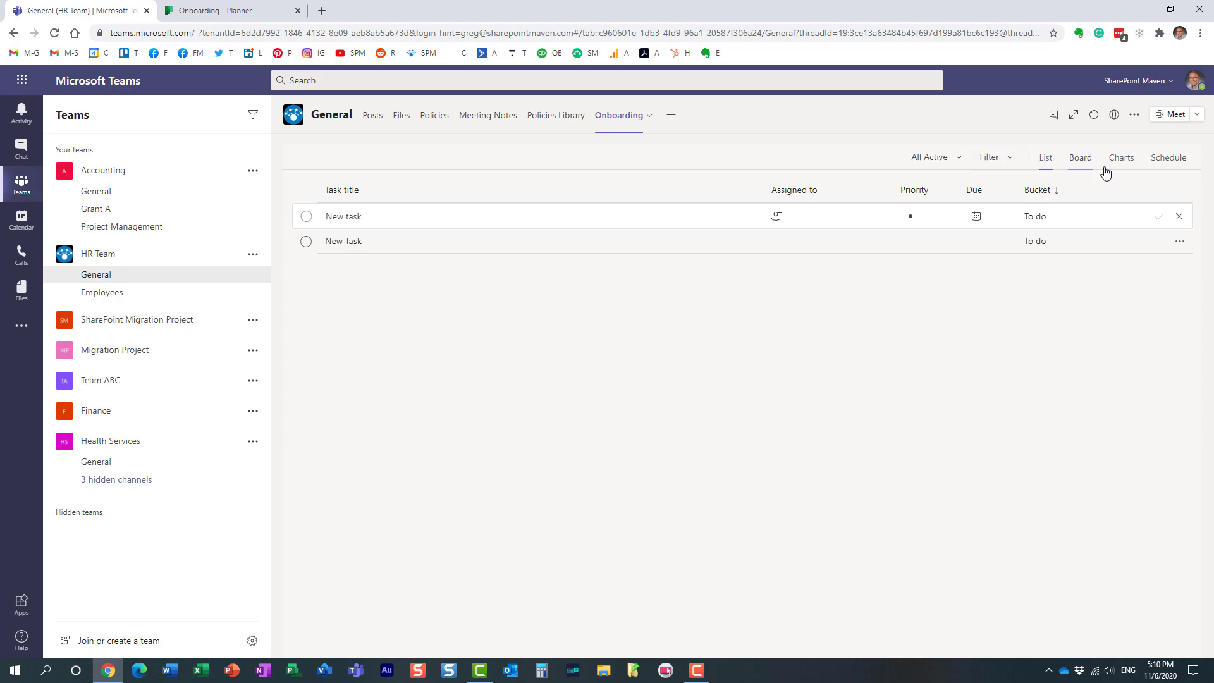
pyautogui.click(942, 161)
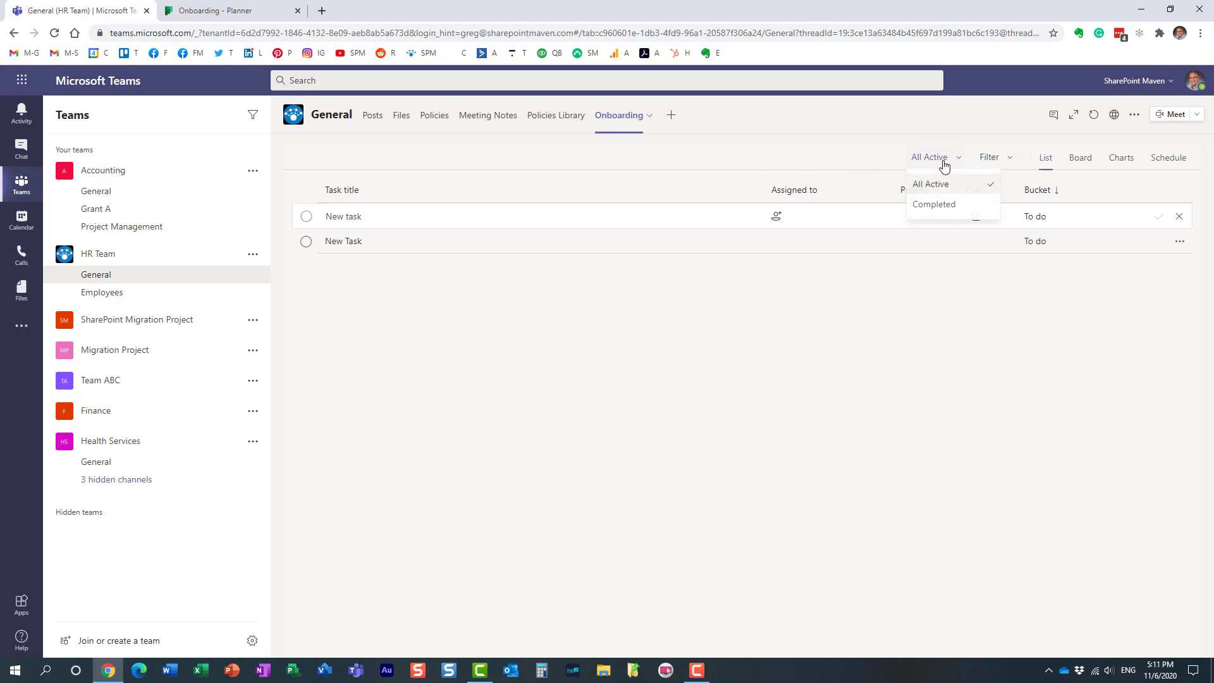
pyautogui.click(1079, 158)
# Open a blank task entry in the To do bucket, compare the board with the one in Planner, and return to Teams
pyautogui.click(344, 218)
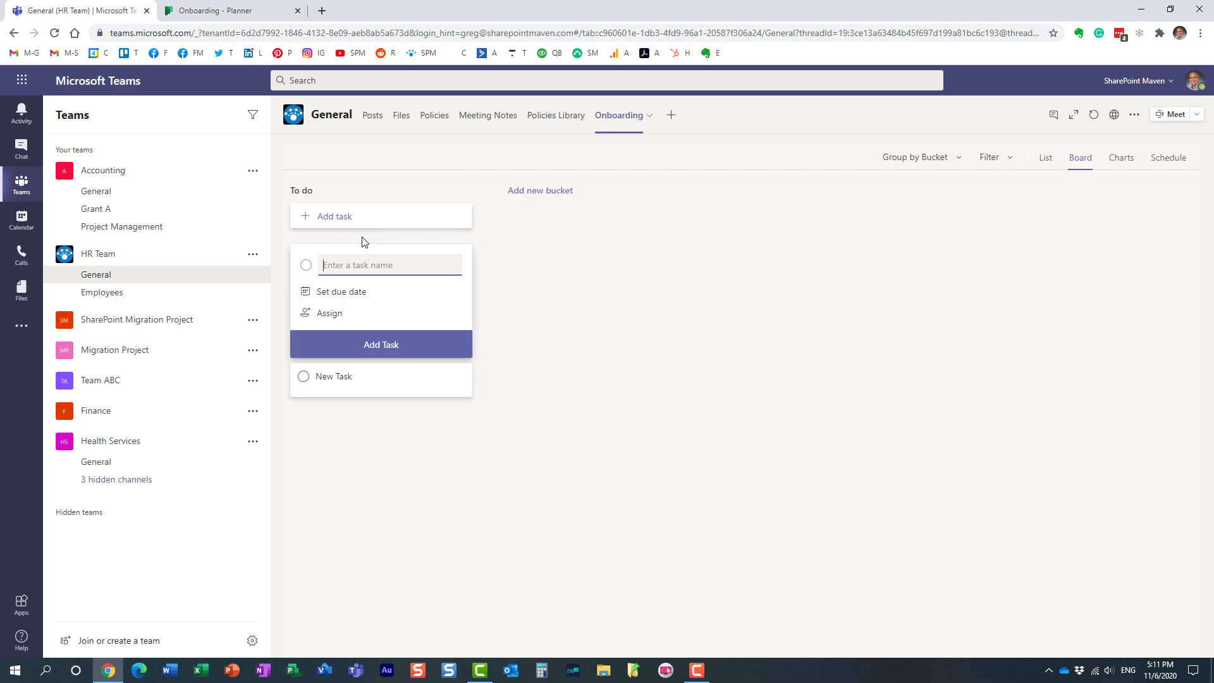
pyautogui.click(227, 11)
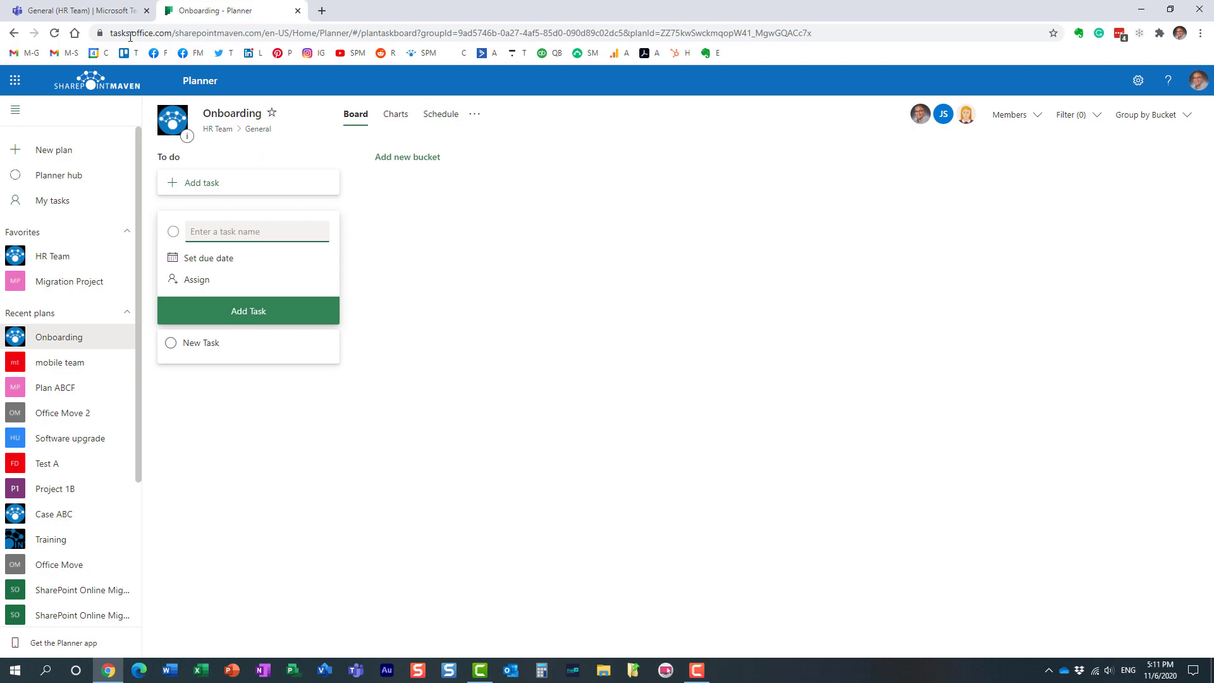
pyautogui.click(115, 18)
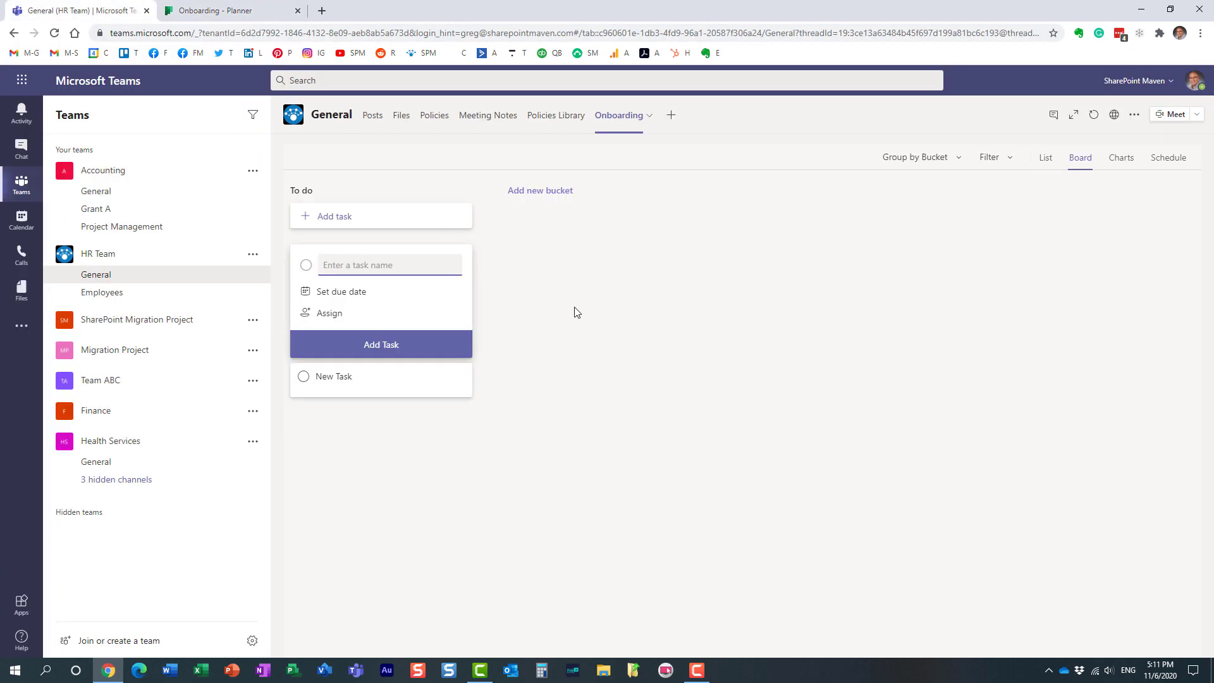